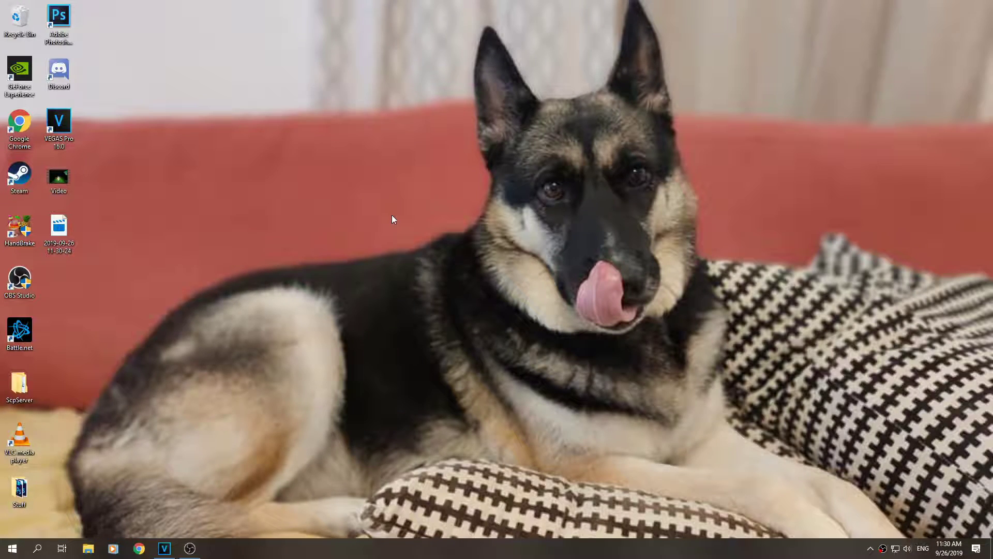
Refresh the desktop and review the Video file's detailed media properties.
right_click(257, 215)
click(296, 247)
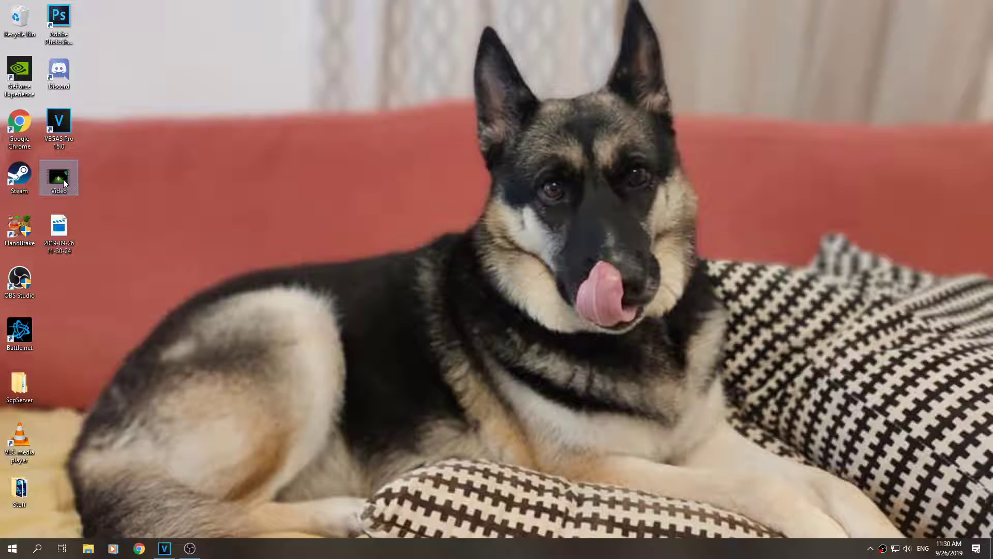
mouse_move(63, 178)
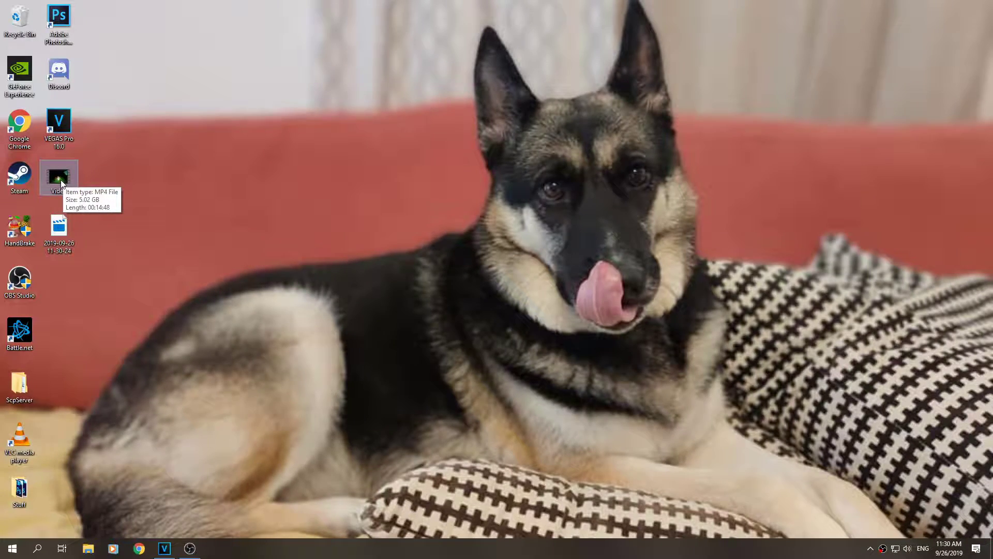
right_click(60, 179)
click(120, 398)
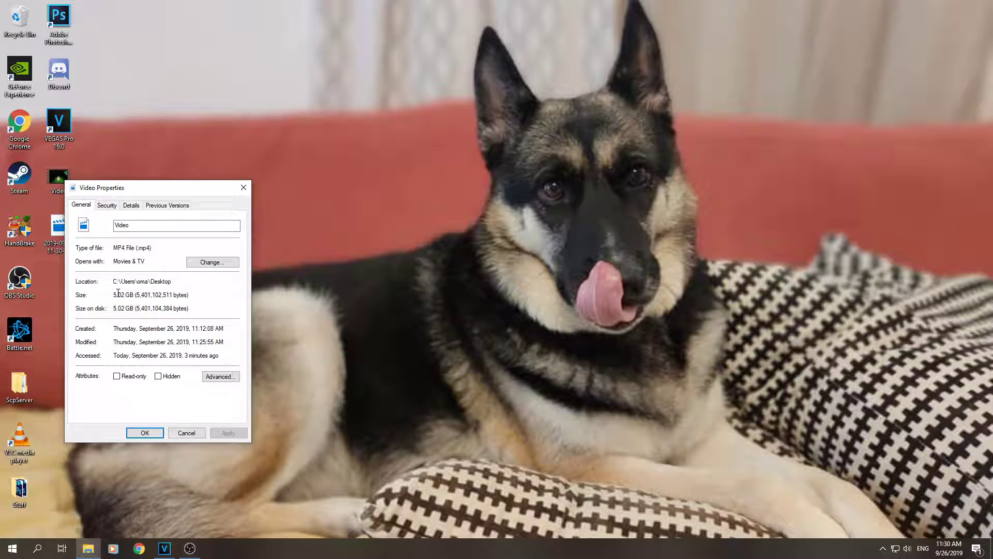
click(131, 205)
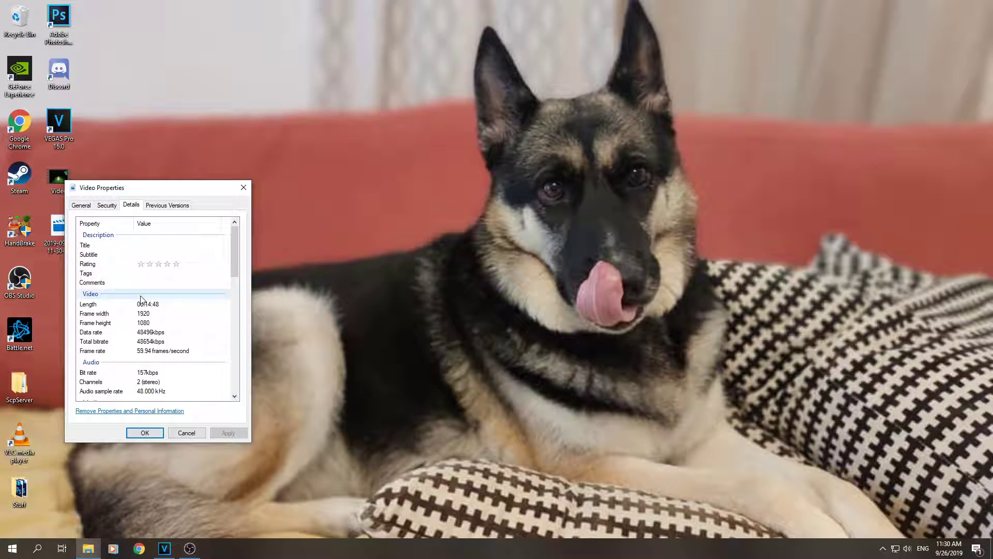
scroll(145, 320, down, 5)
scroll(166, 393, up, 5)
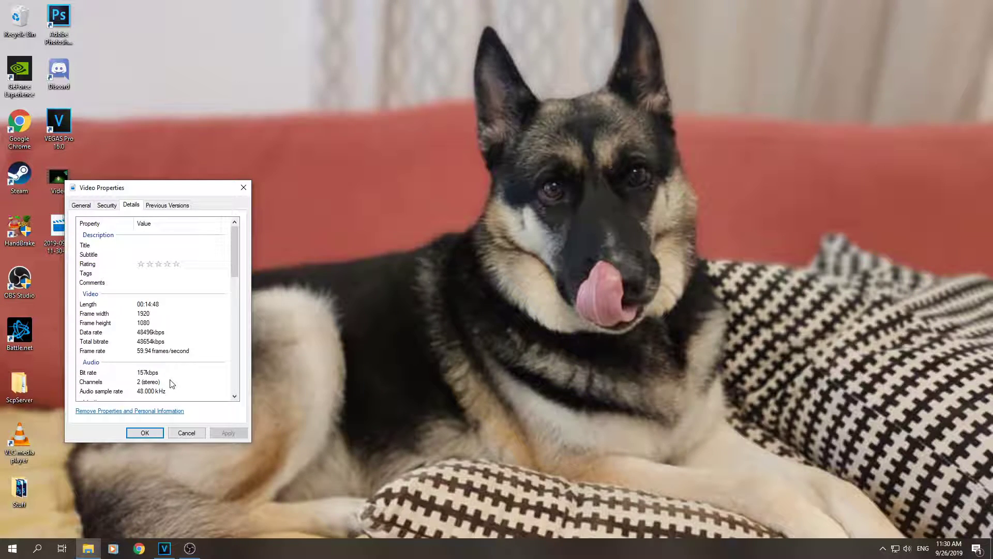
click(188, 432)
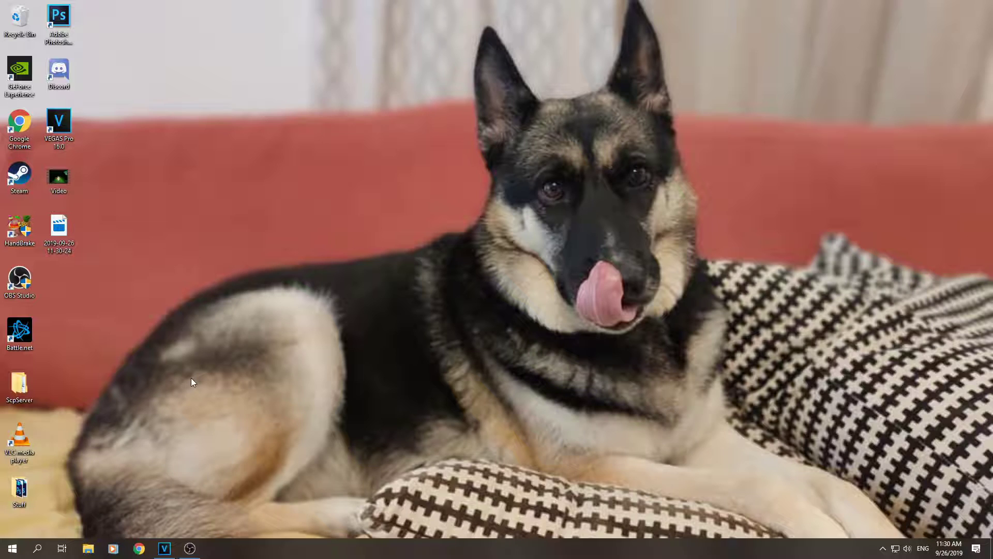
Open the desktop Video file as HandBrake's source, a 14:48 Fast 1080p30 MP4 job.
right_click(199, 224)
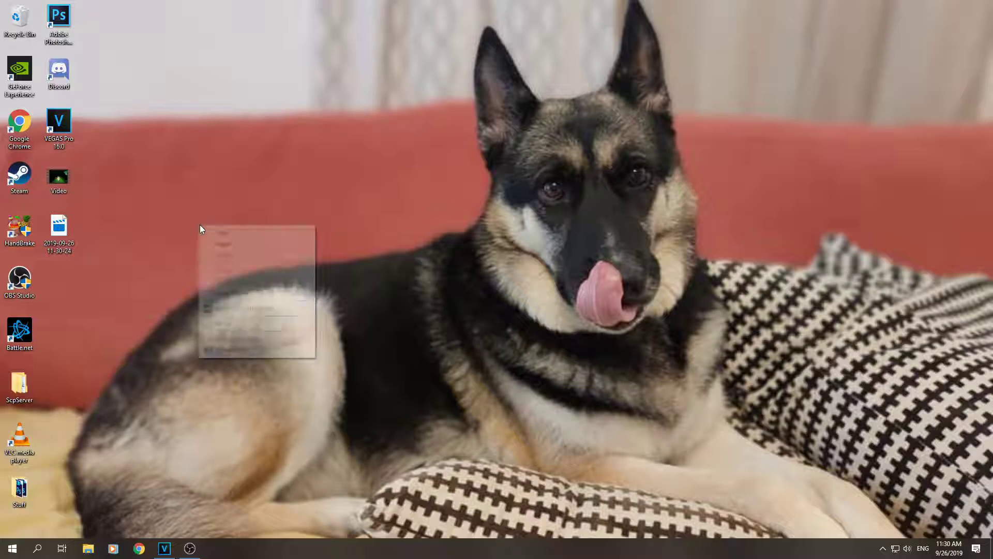
click(236, 253)
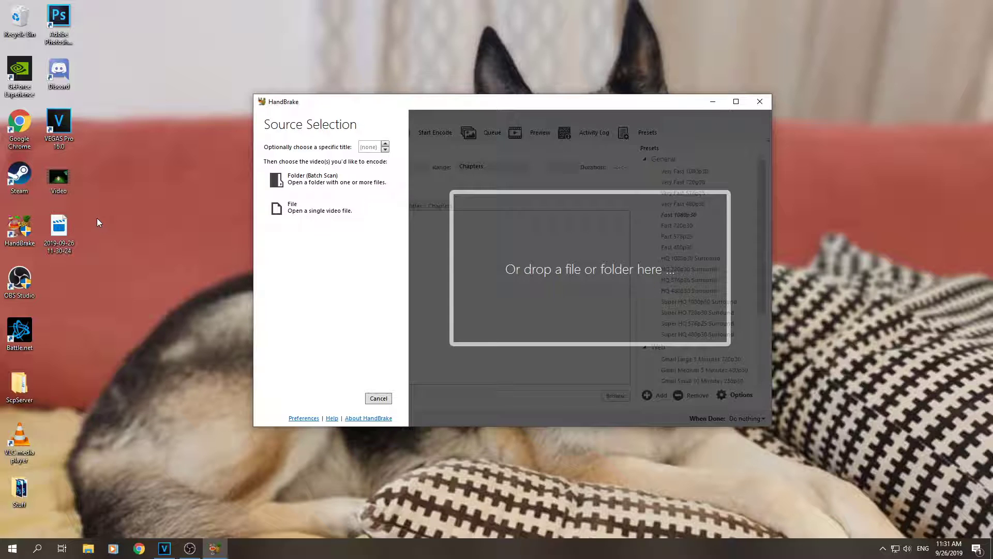
click(92, 184)
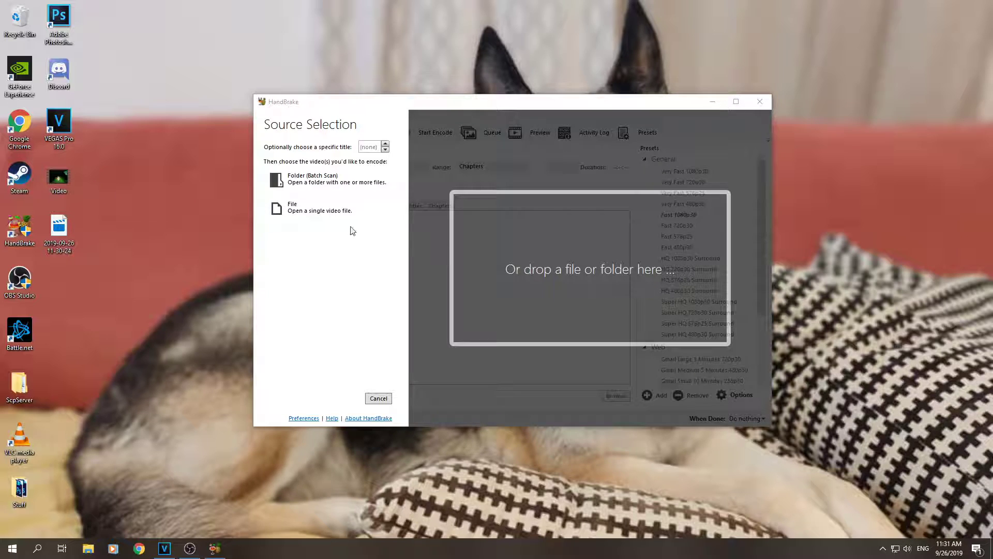
right_click(63, 186)
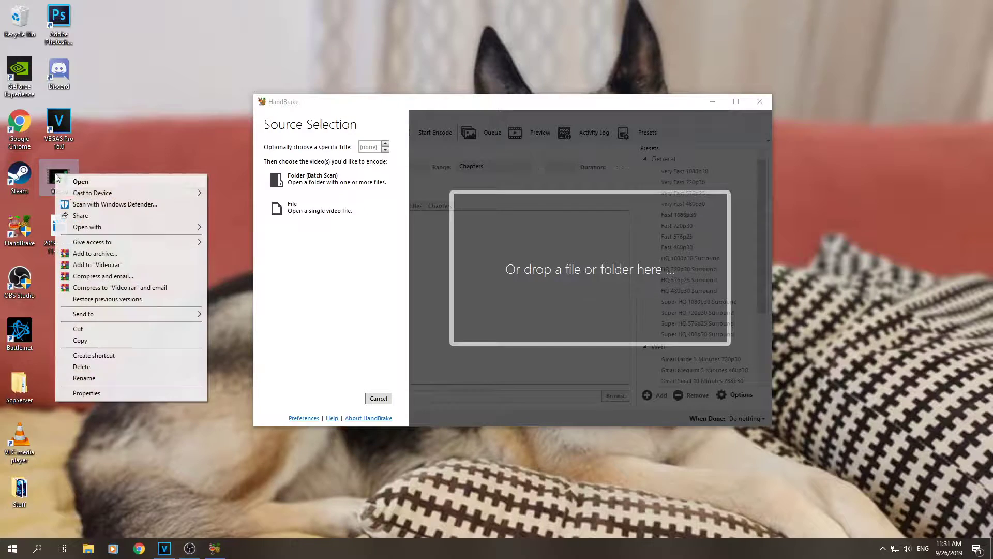
click(233, 168)
click(324, 209)
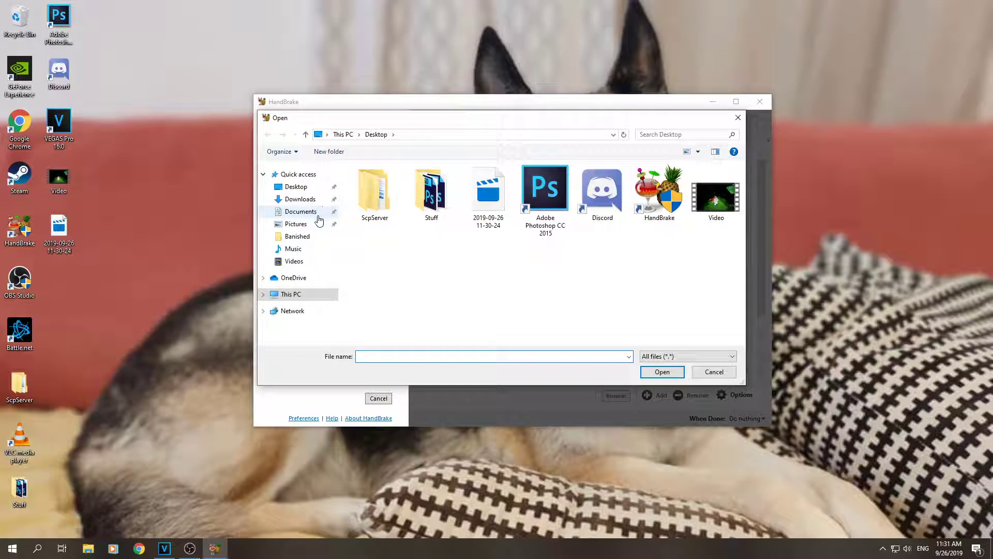
double_click(711, 193)
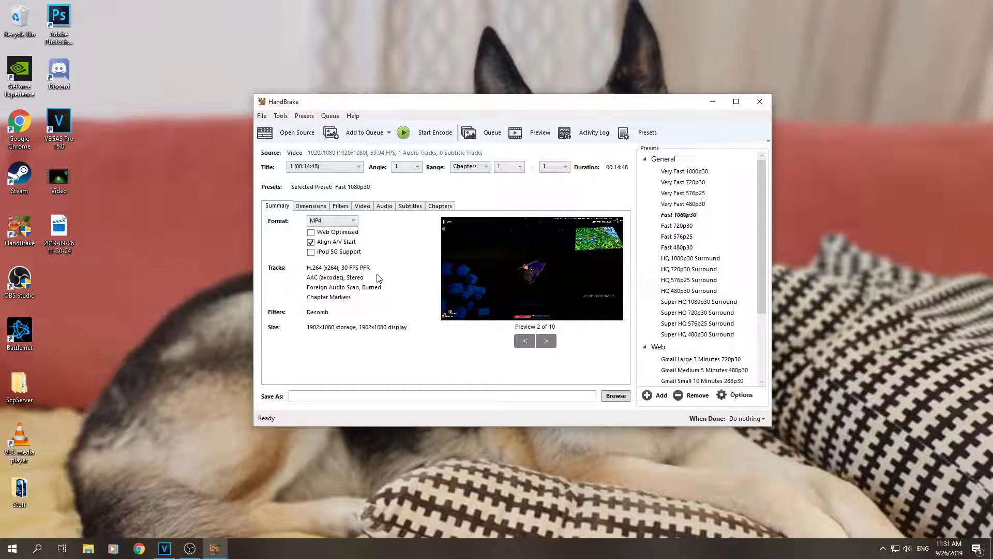
Tick Web Optimized for the MP4 output and bring up the Dimensions settings.
click(311, 233)
key(XF86AudioLowerVolume)
key(XF86AudioLowerVolume)
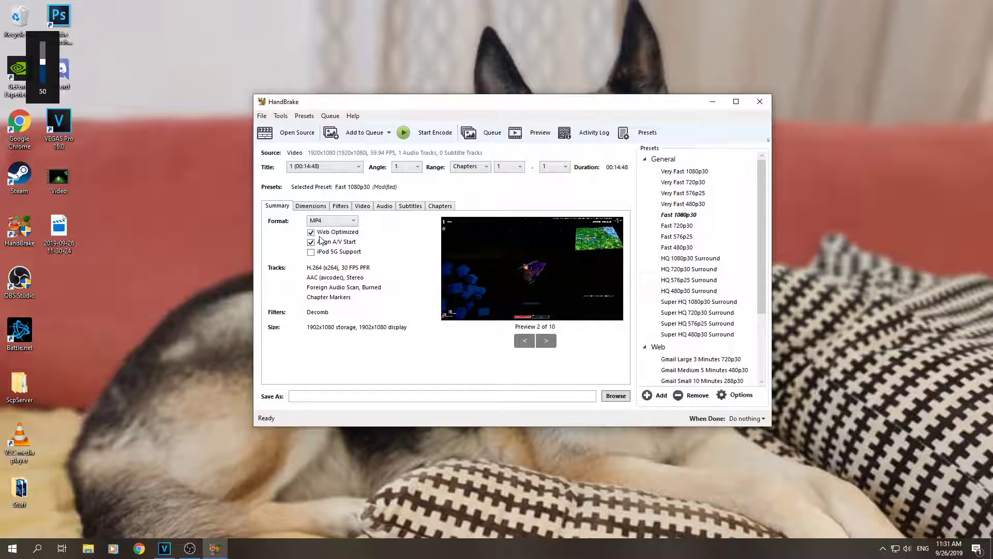
click(313, 206)
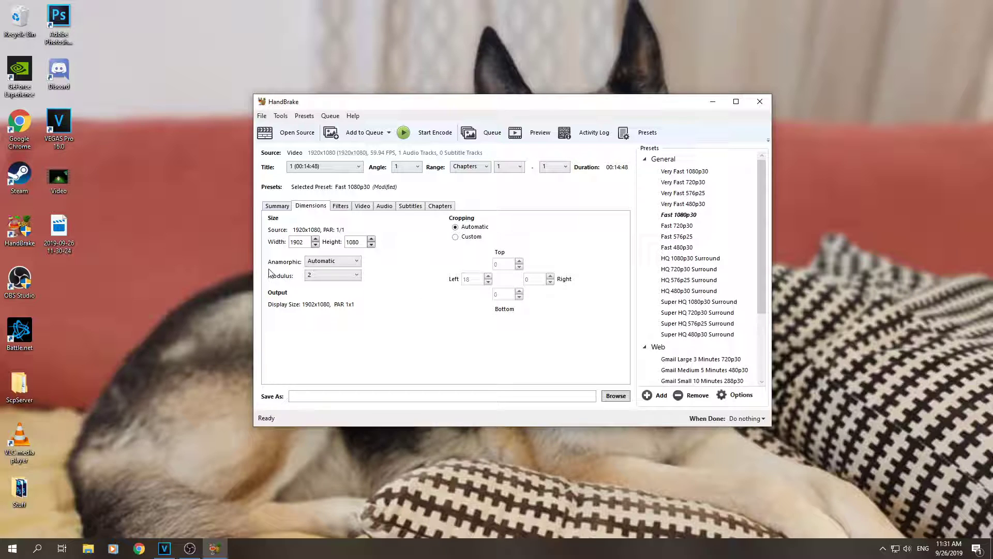
Switch cropping to Custom with Left 0 and set Width to 1920 for 1920×1080.
click(455, 237)
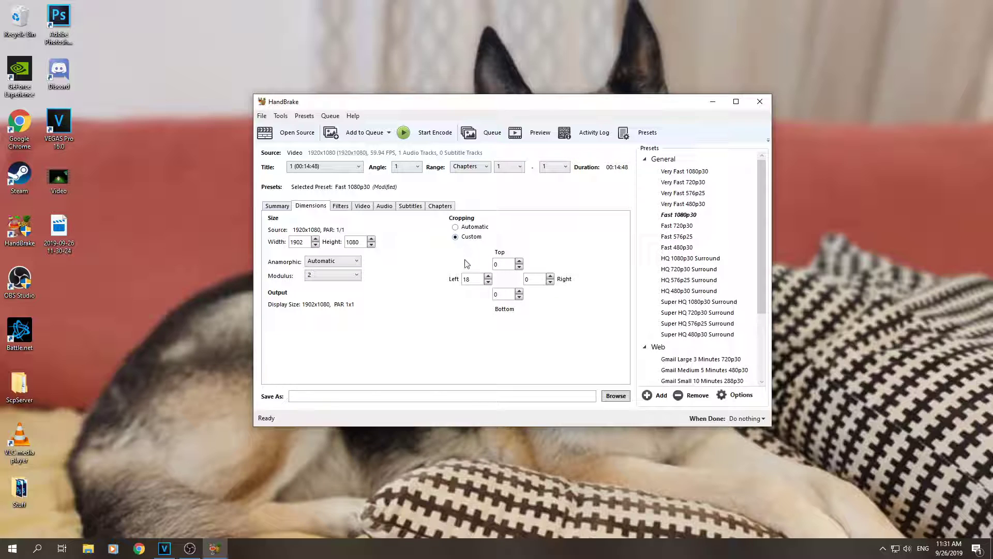
double_click(470, 280)
text(0)
key(Tab)
click(496, 264)
double_click(303, 243)
text(1920)
click(362, 208)
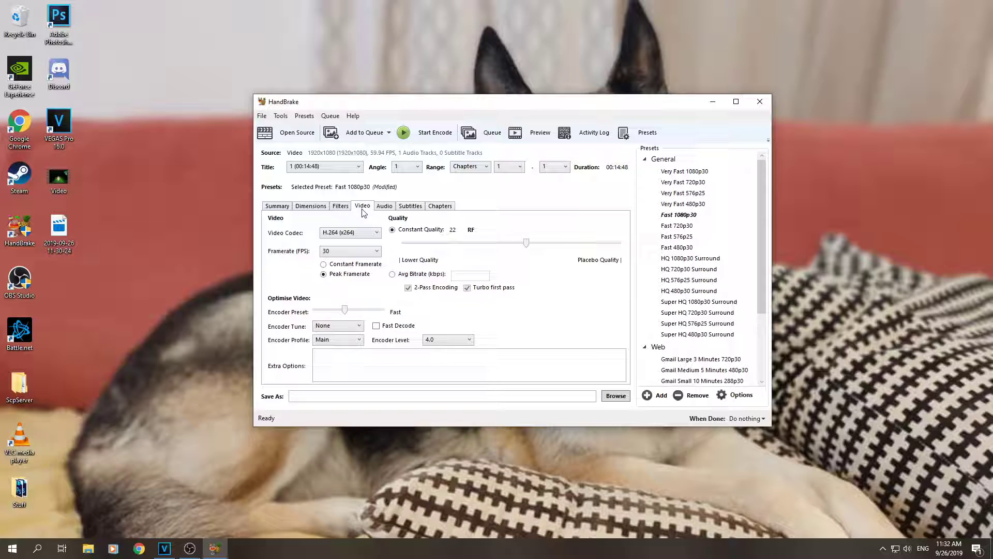
Set Framerate to Same as source, confirming the Video file's 59.94 fps in its properties.
click(362, 252)
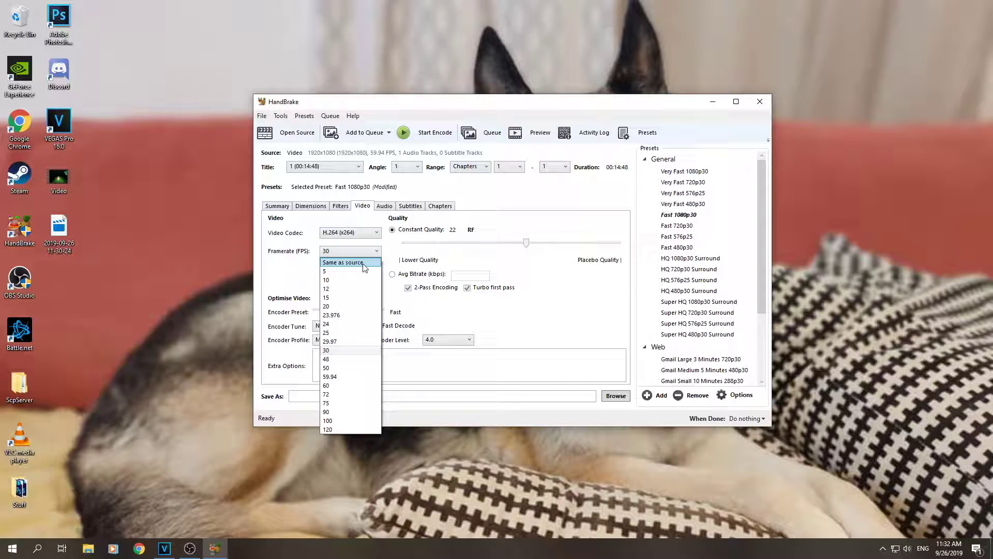
click(364, 264)
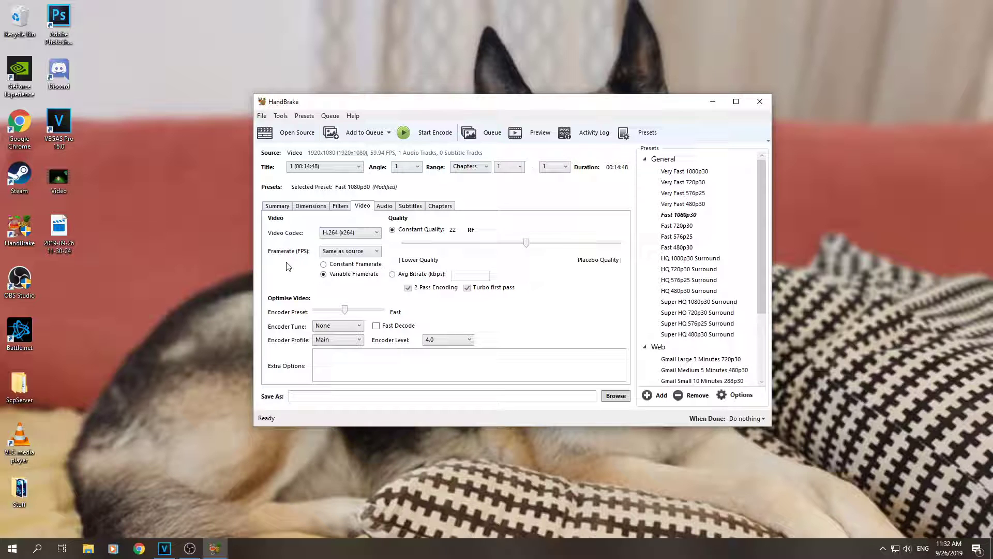
right_click(63, 179)
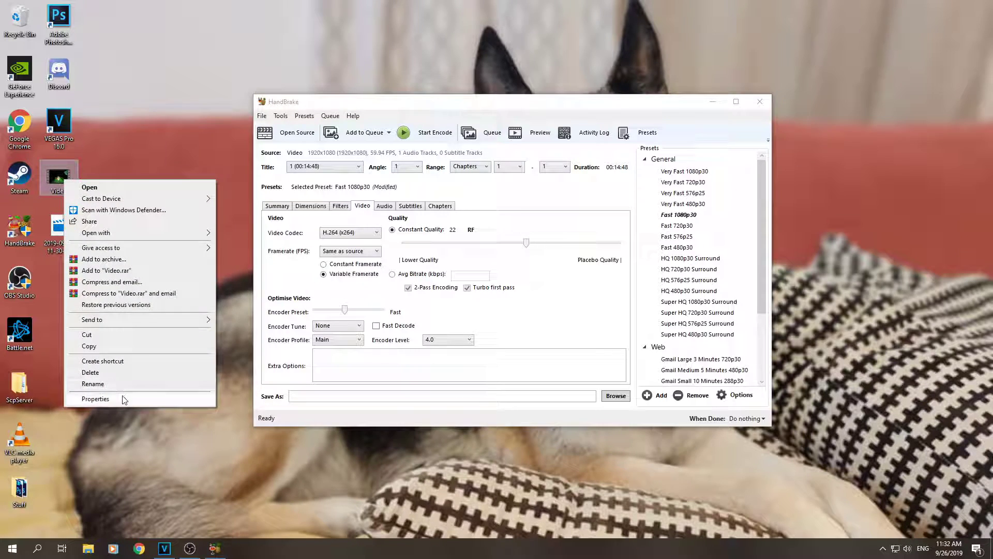
click(95, 399)
click(134, 204)
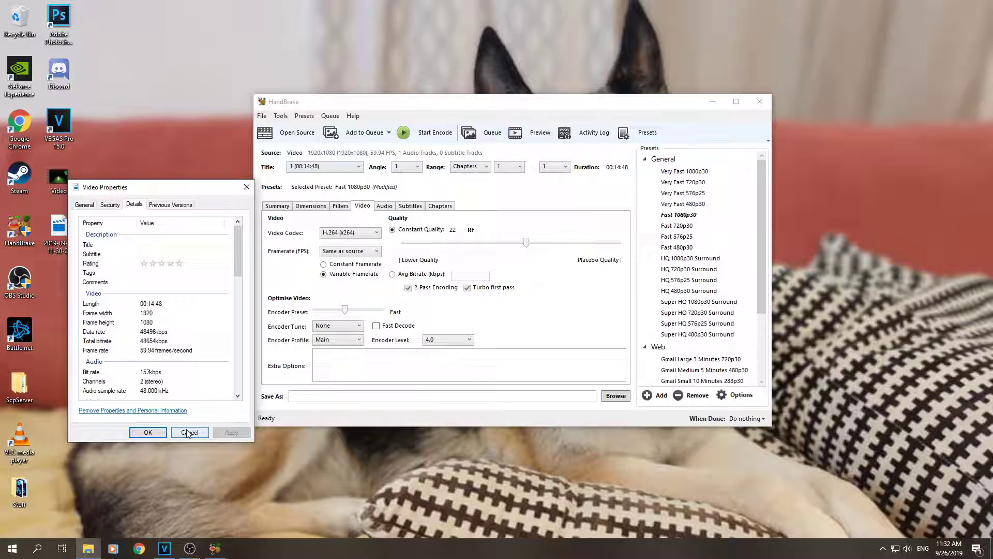
click(247, 187)
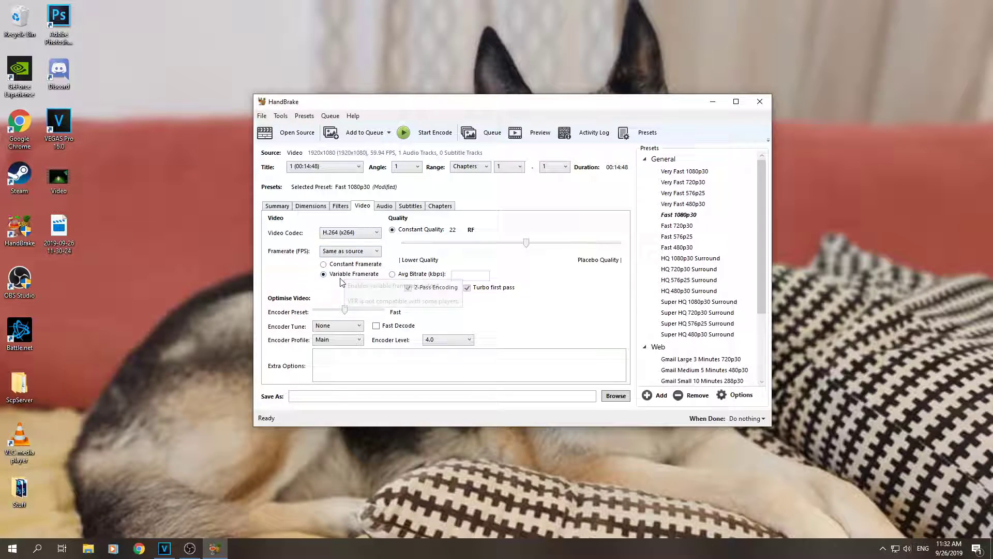
Adjust the Constant Quality slider between RF 25 and 21, finally settling on RF 20.
mouse_move(418, 242)
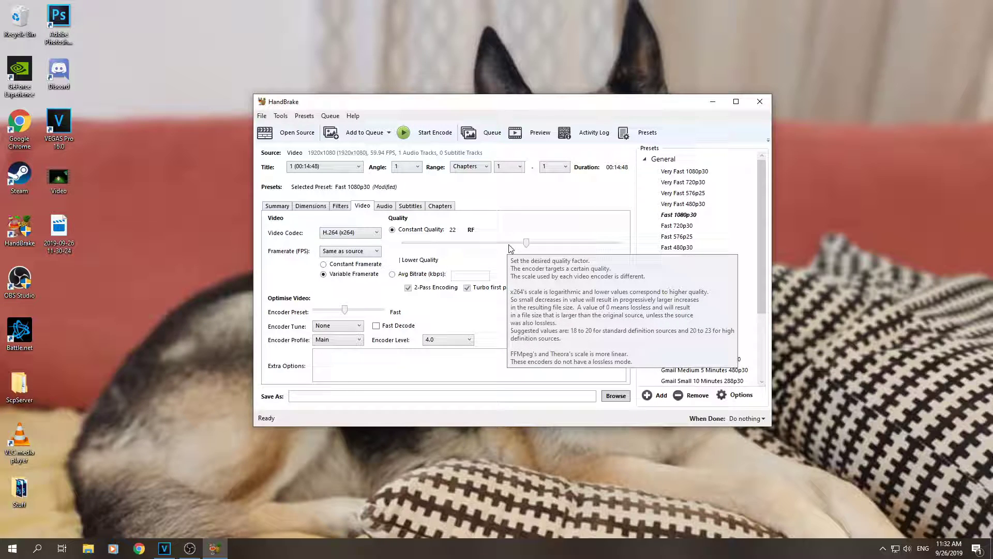
drag(526, 243, 513, 250)
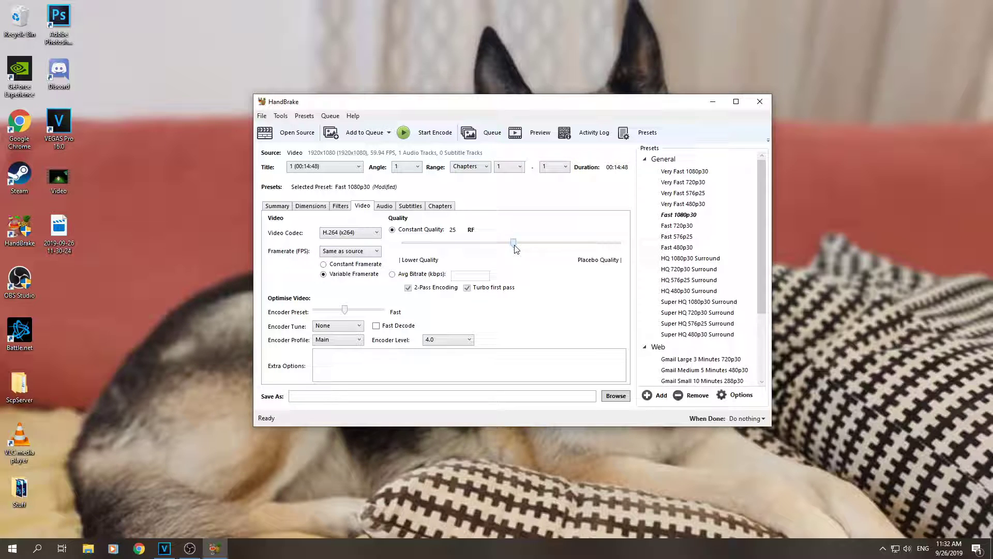
drag(515, 247, 617, 259)
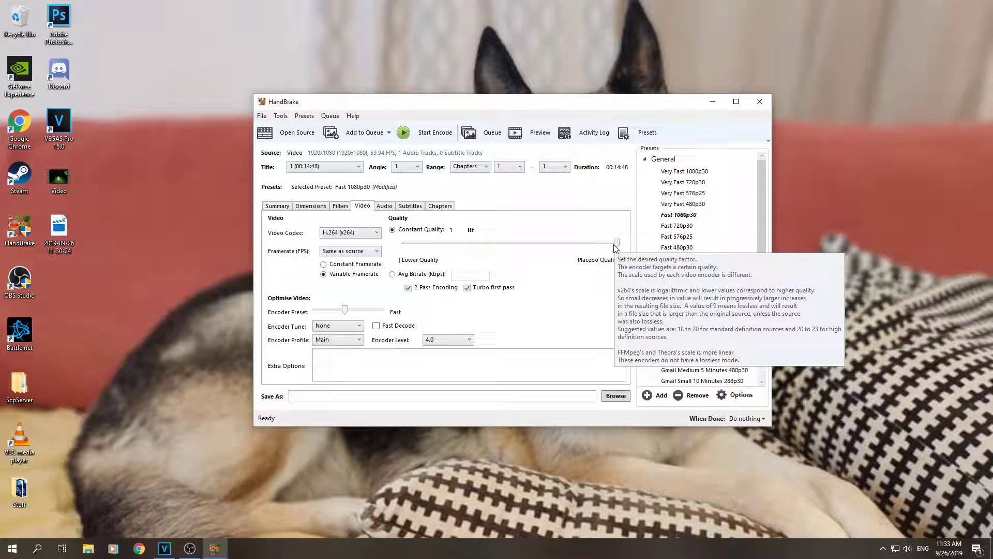
drag(616, 248, 537, 253)
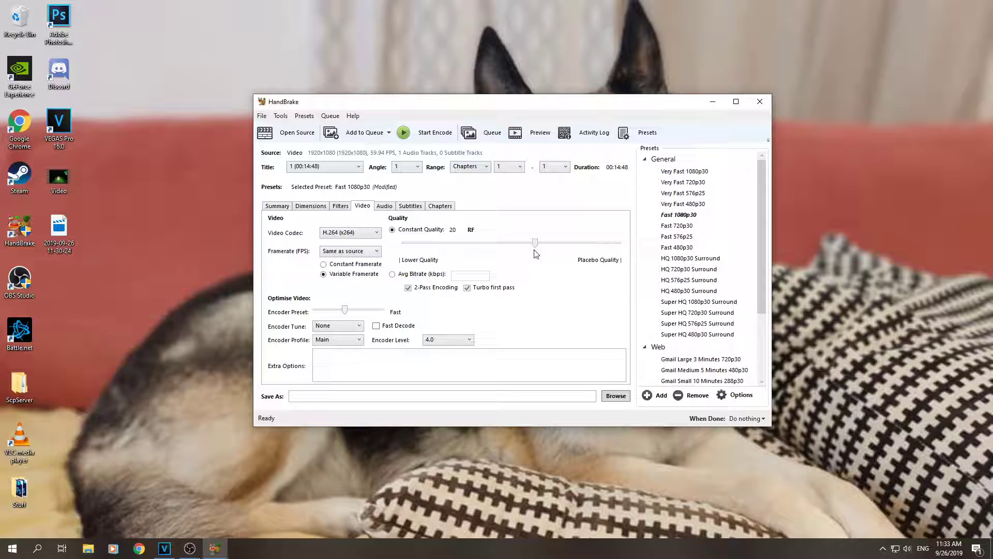
drag(536, 252, 514, 247)
drag(515, 244, 540, 247)
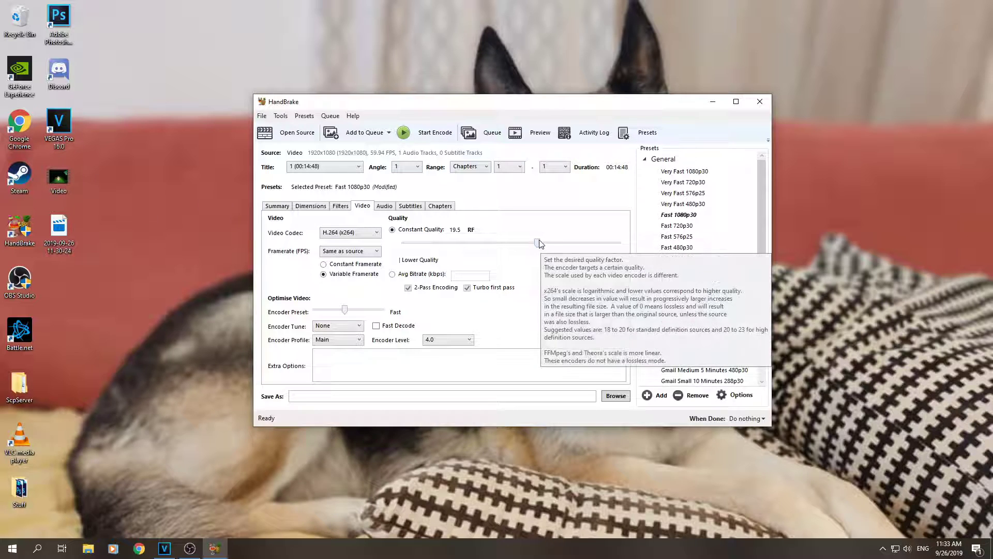
drag(538, 244, 535, 244)
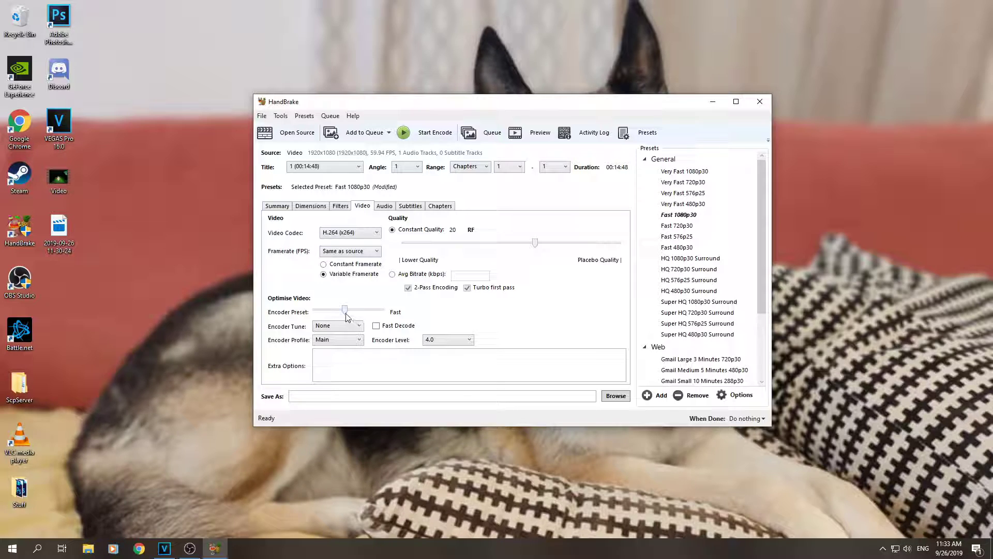
Move the x264 Encoder Preset to Medium and set Encoder Profile and Level to Auto.
mouse_move(344, 311)
mouse_down()
mouse_move(387, 319)
mouse_move(355, 324)
mouse_up()
drag(353, 313, 352, 314)
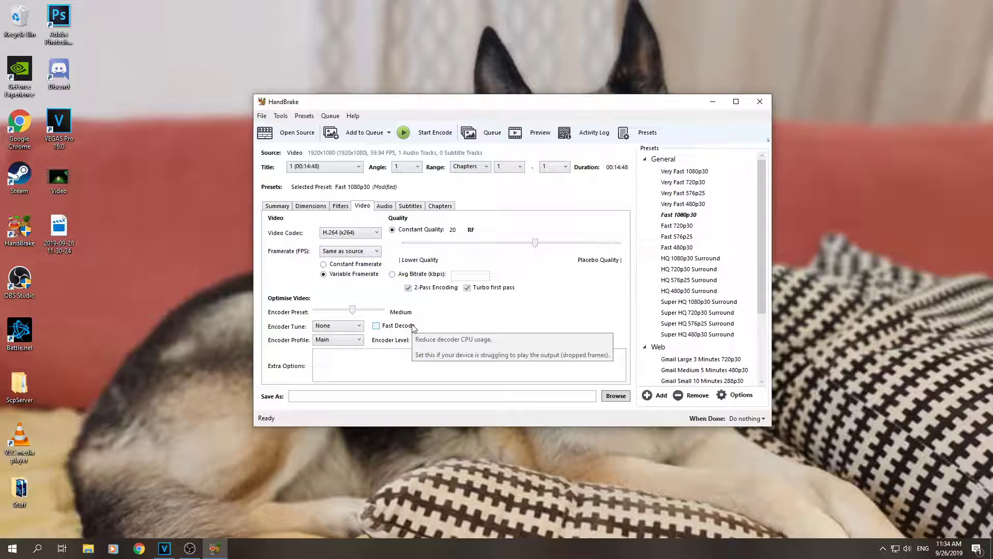
click(349, 342)
click(338, 352)
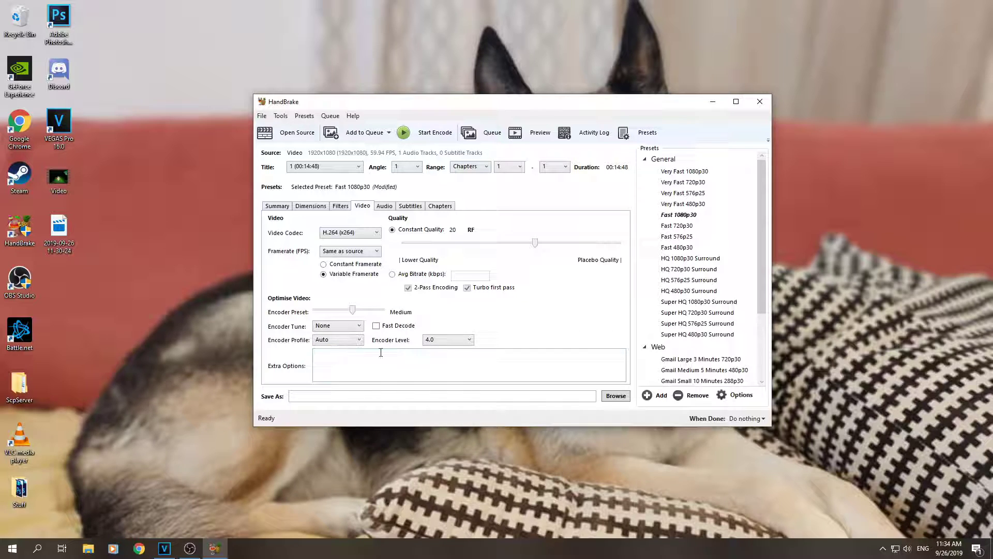
click(446, 340)
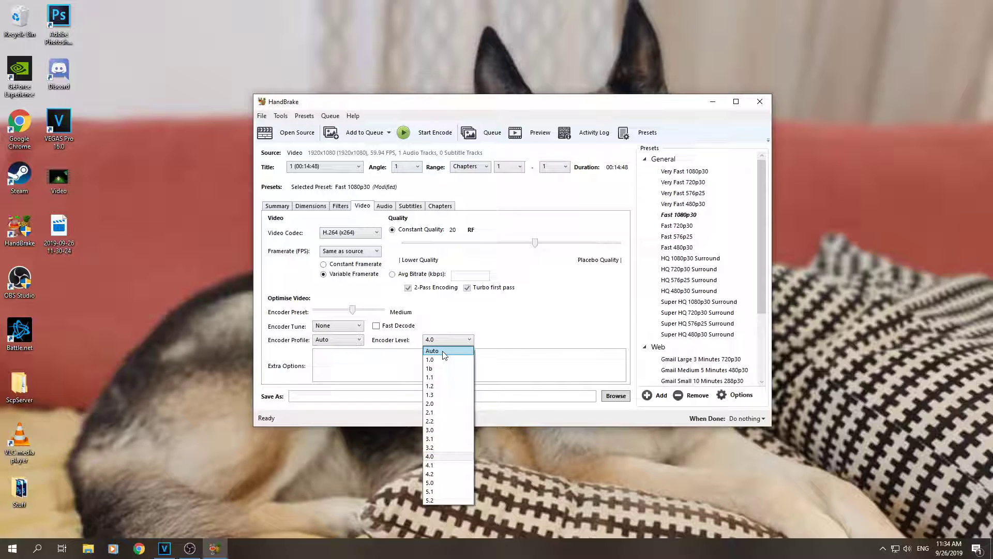
click(446, 351)
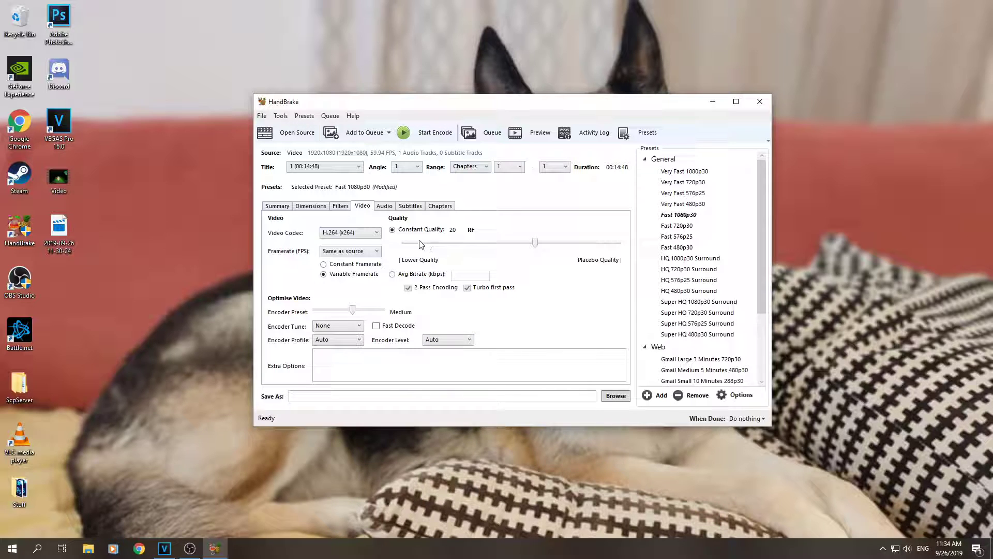
mouse_move(418, 246)
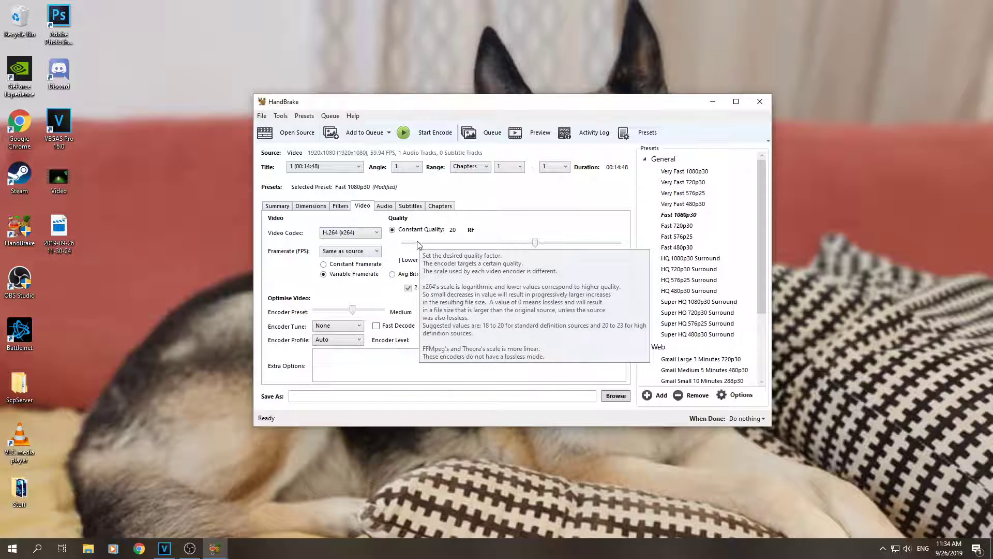
click(384, 207)
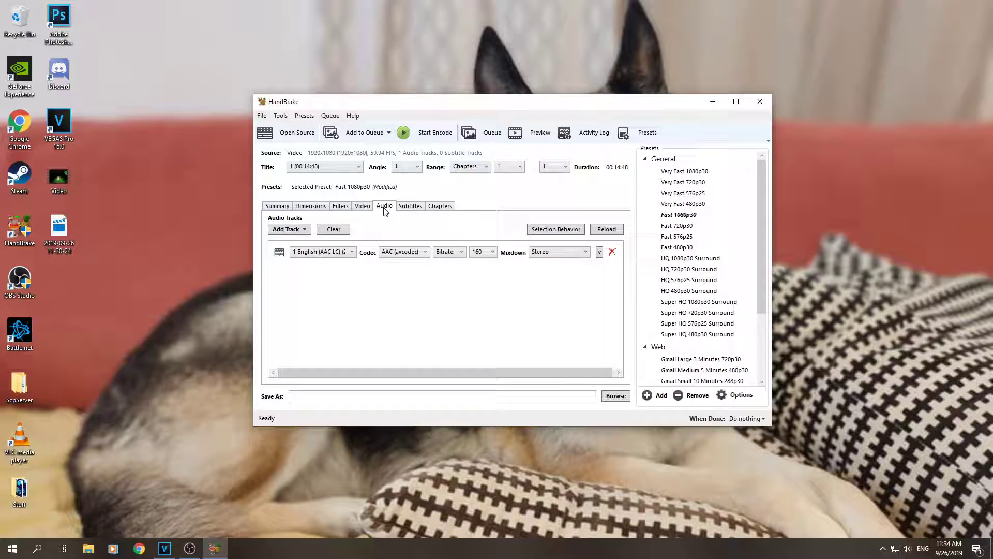
Read the Video file's audio details: 157 kbps bit rate, 2-channel stereo.
right_click(151, 226)
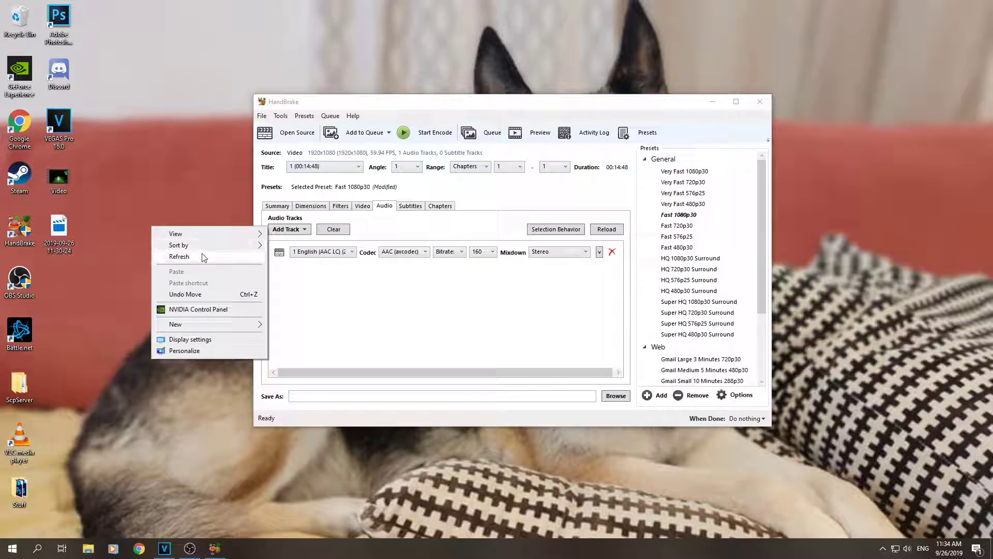
click(204, 256)
right_click(55, 213)
right_click(54, 178)
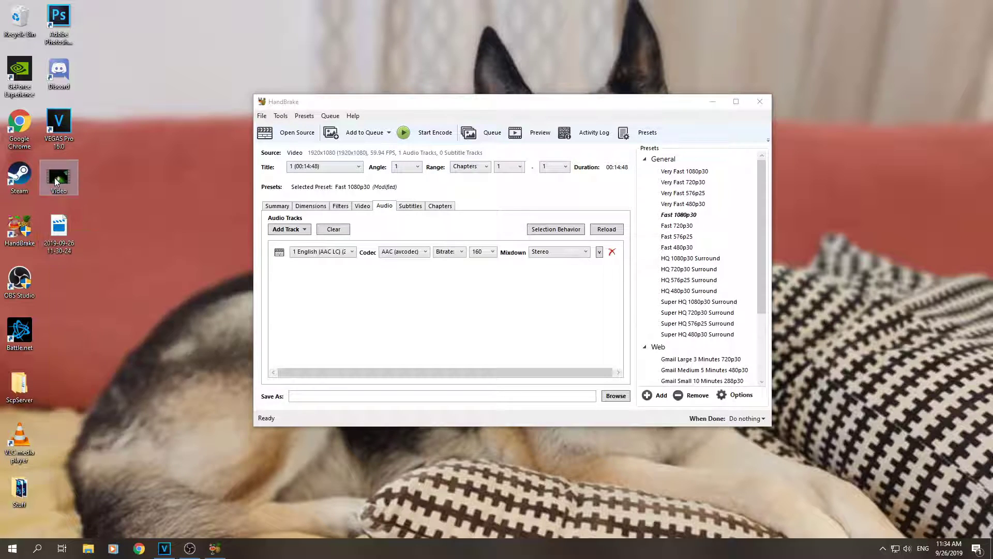
click(85, 396)
click(125, 203)
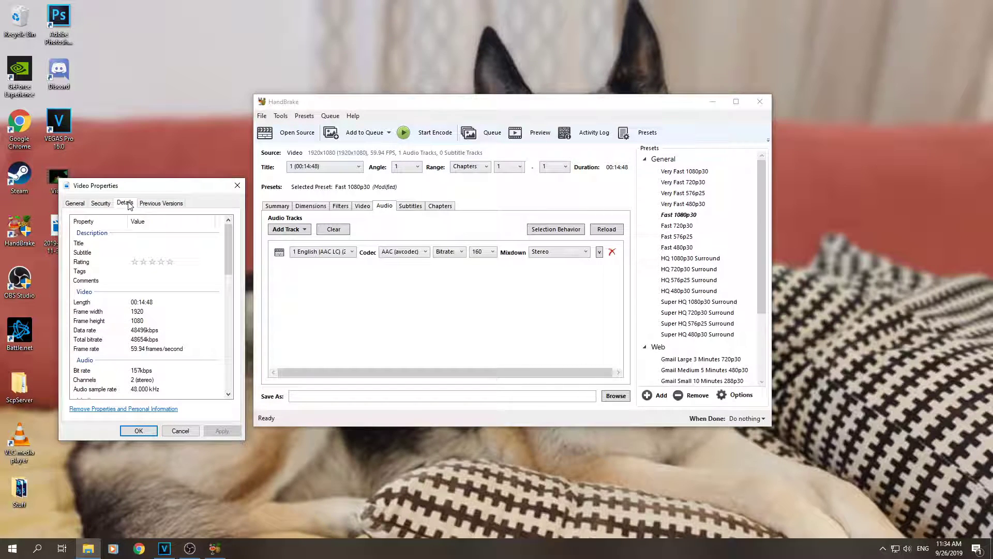
click(87, 371)
click(155, 379)
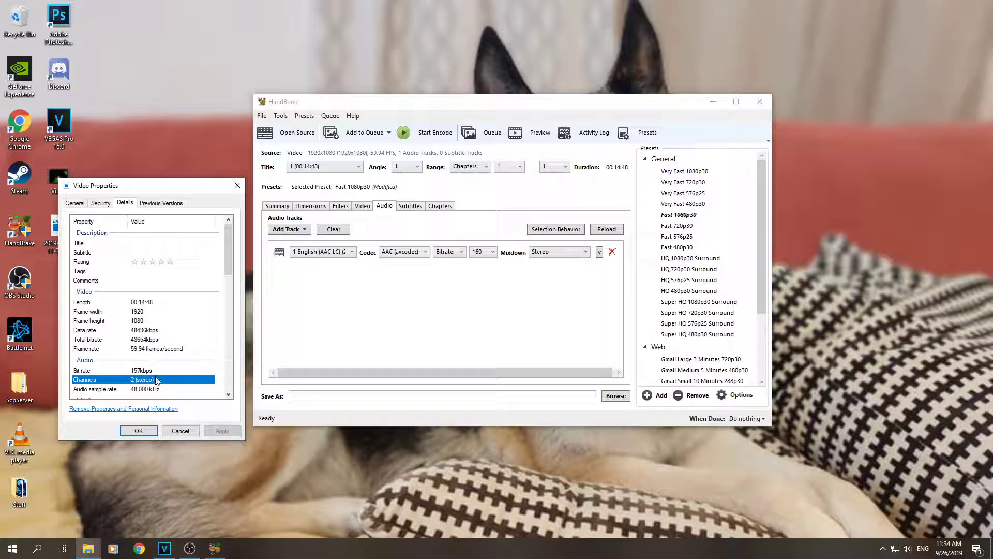
click(180, 430)
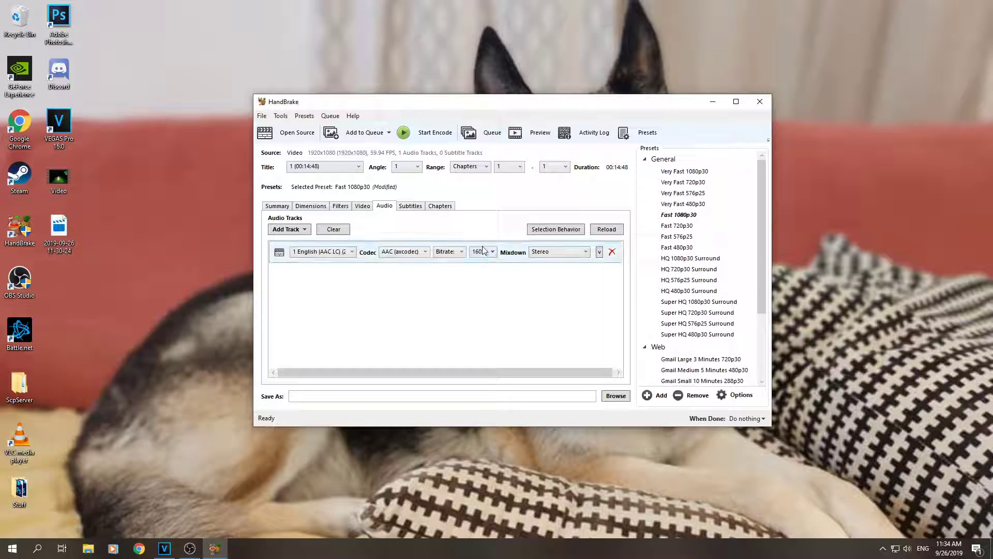
Keep the audio bitrate at 160 and recheck the Video file's media details.
click(484, 252)
click(465, 276)
right_click(57, 188)
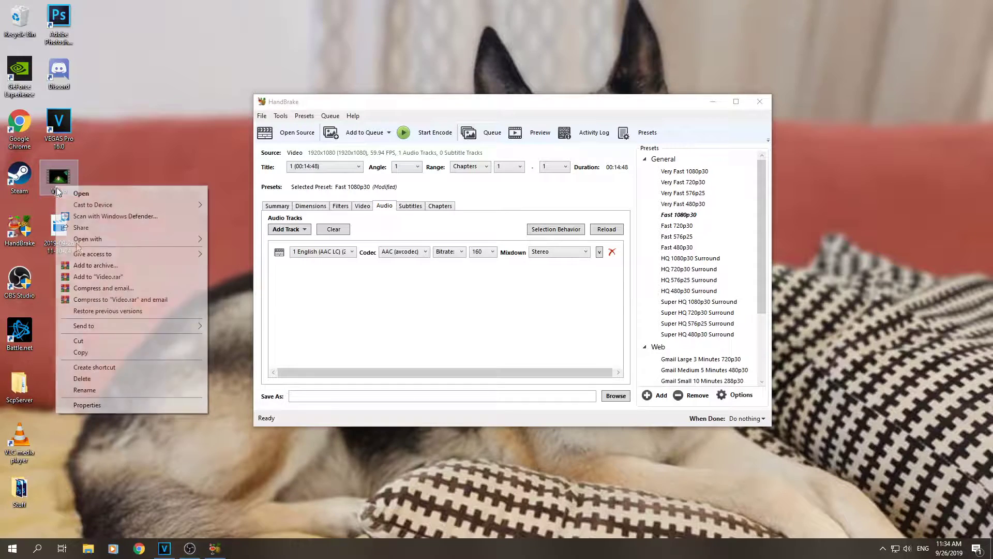
click(110, 404)
click(127, 212)
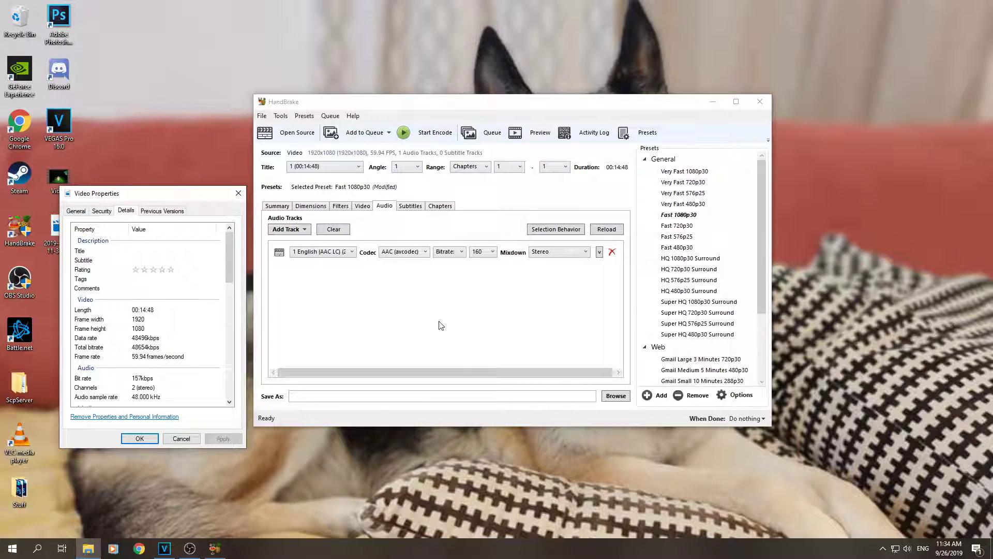
click(194, 438)
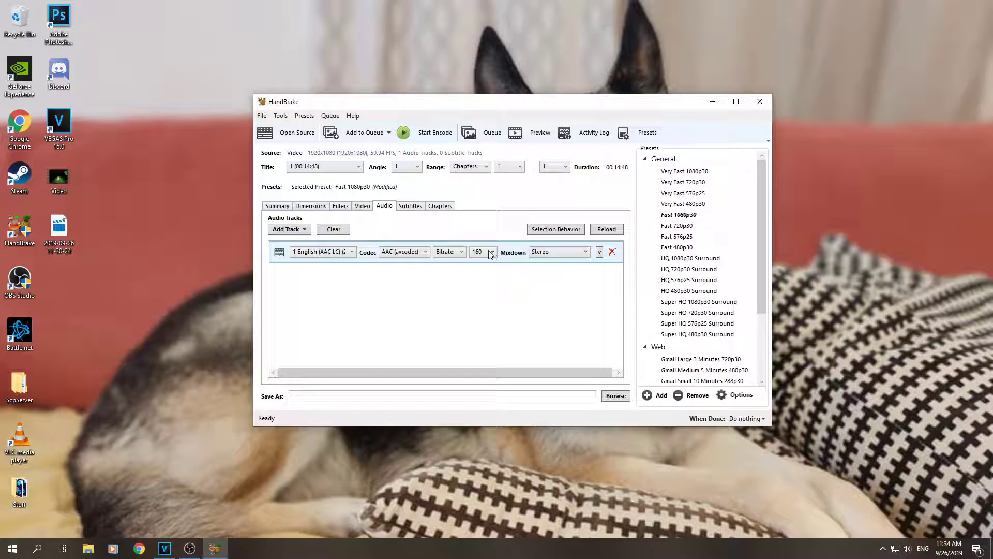
Leave audio at 160, save the output as Cube World.mp4 on the Desktop, and start encoding.
click(490, 252)
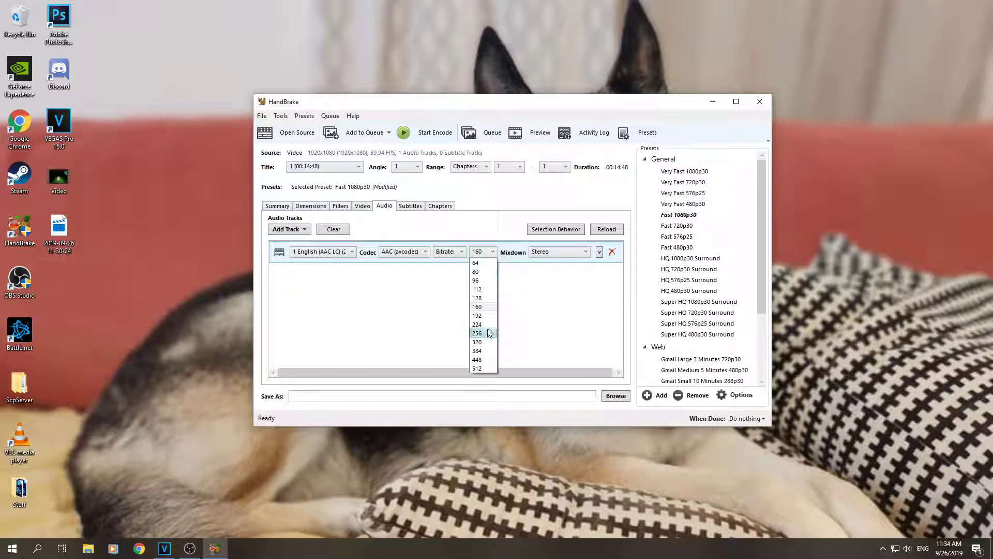
click(526, 329)
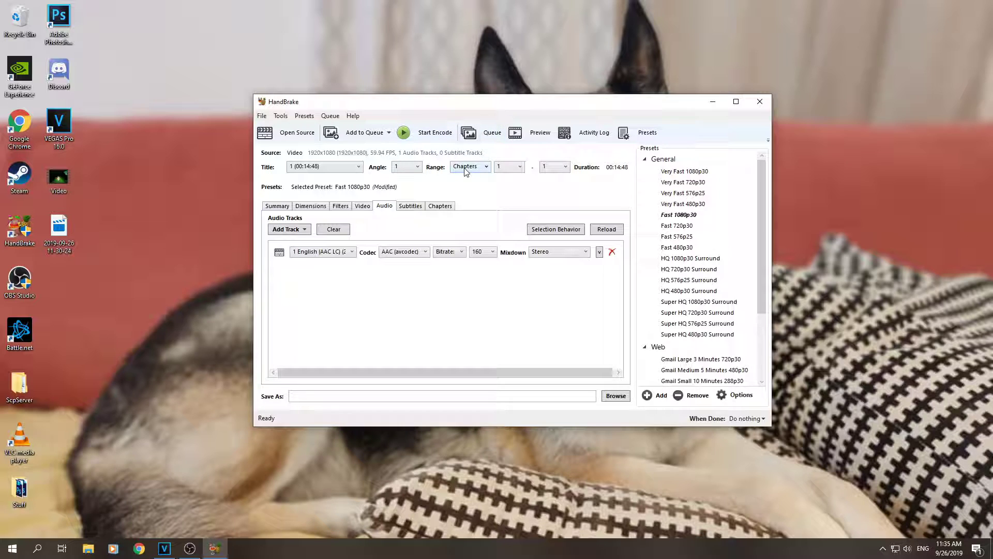
click(611, 397)
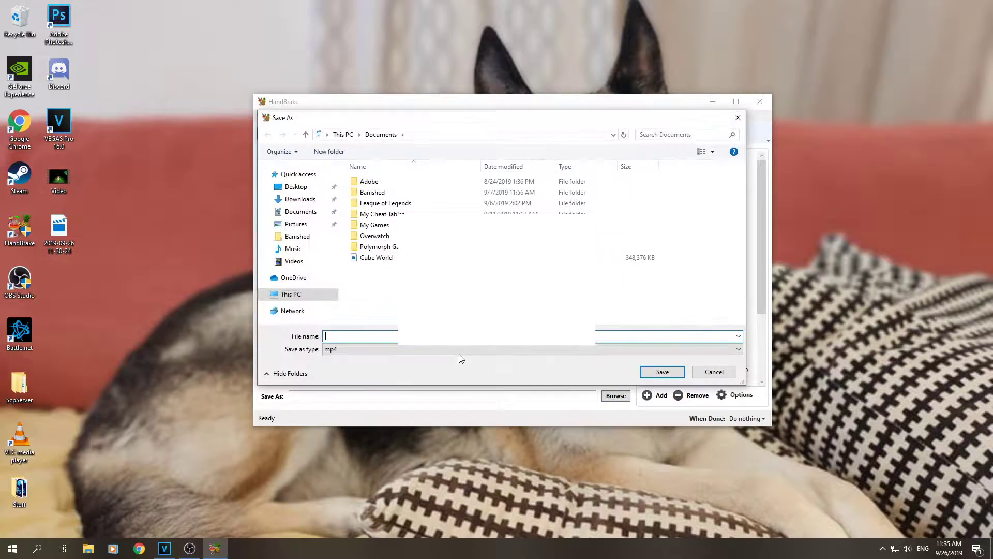
click(296, 224)
click(293, 198)
click(290, 189)
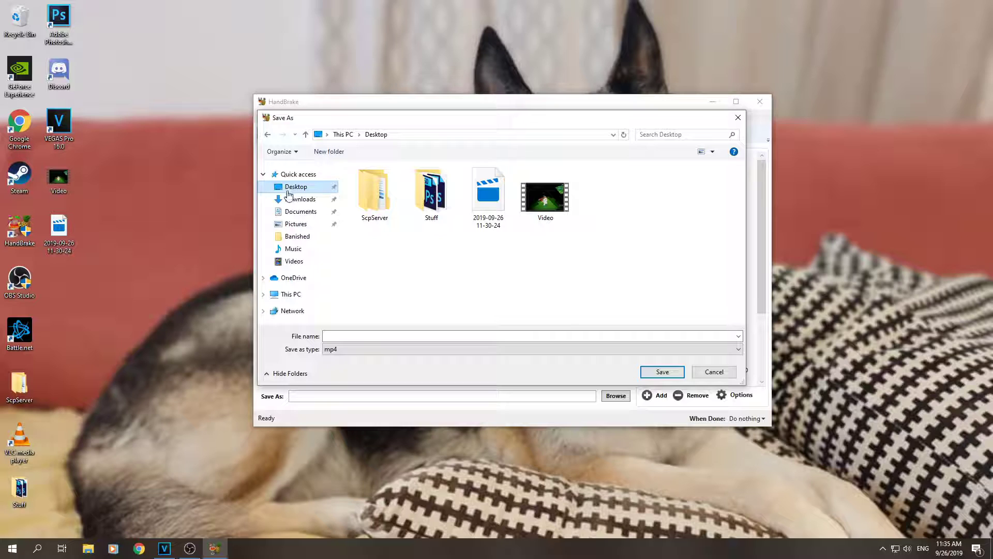
click(339, 338)
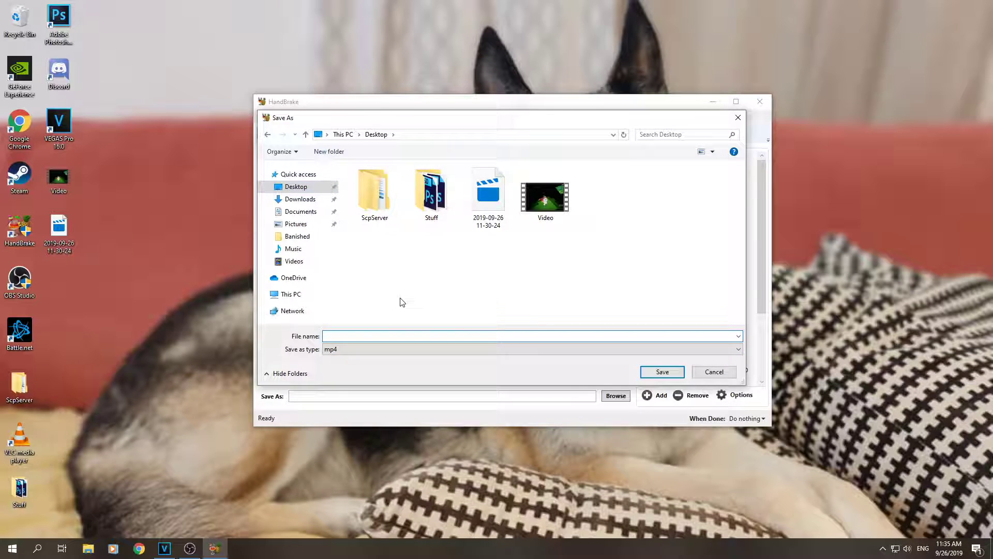
text(Cube World)
click(650, 372)
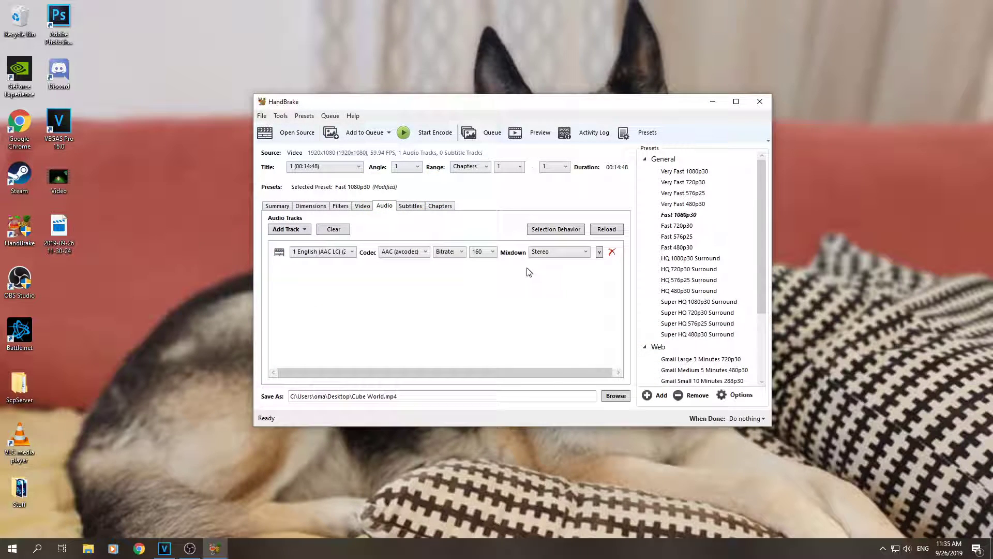
click(424, 133)
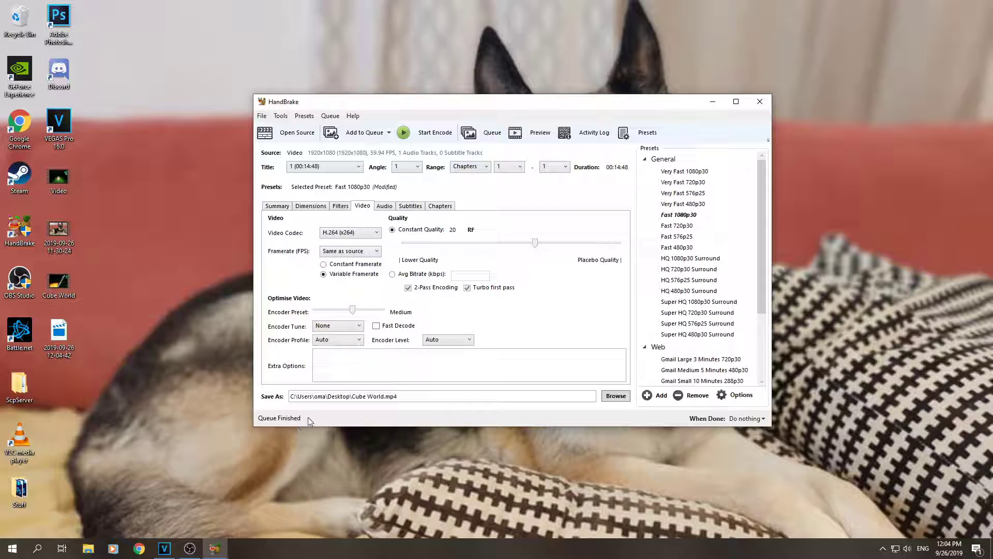
Refresh the desktop to show Cube World.mp4 and check its roughly 860 MB size.
right_click(156, 284)
click(148, 282)
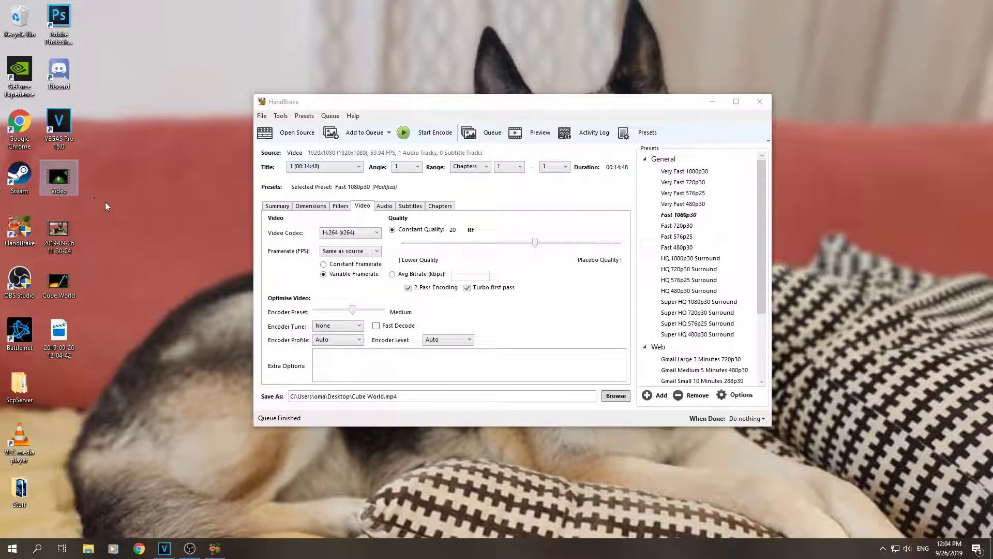
mouse_move(58, 291)
right_click(120, 191)
click(155, 221)
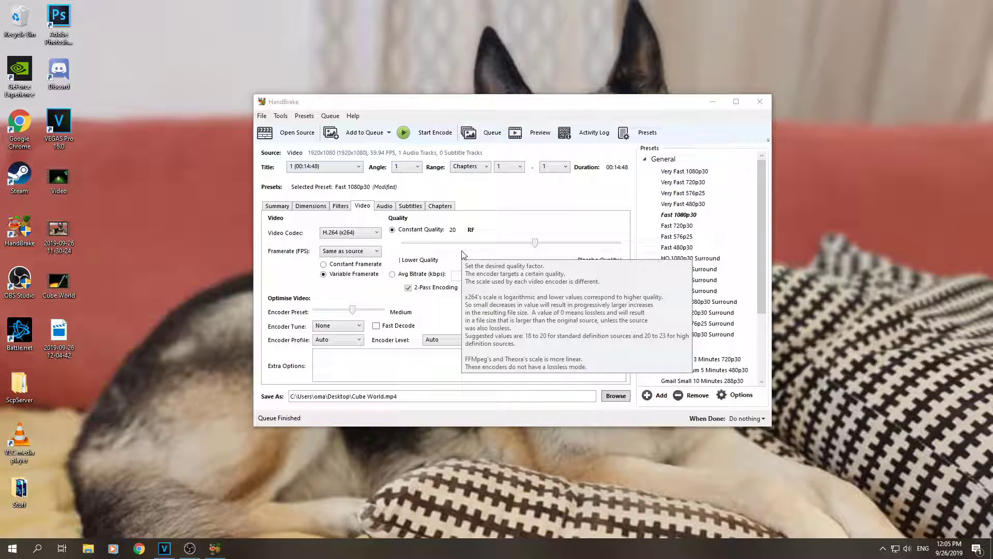
right_click(179, 238)
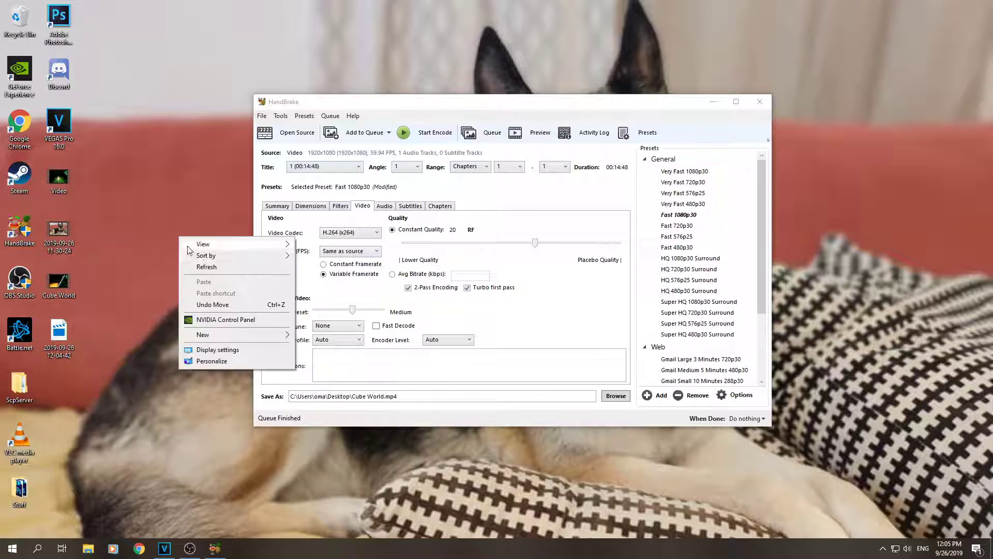
click(210, 265)
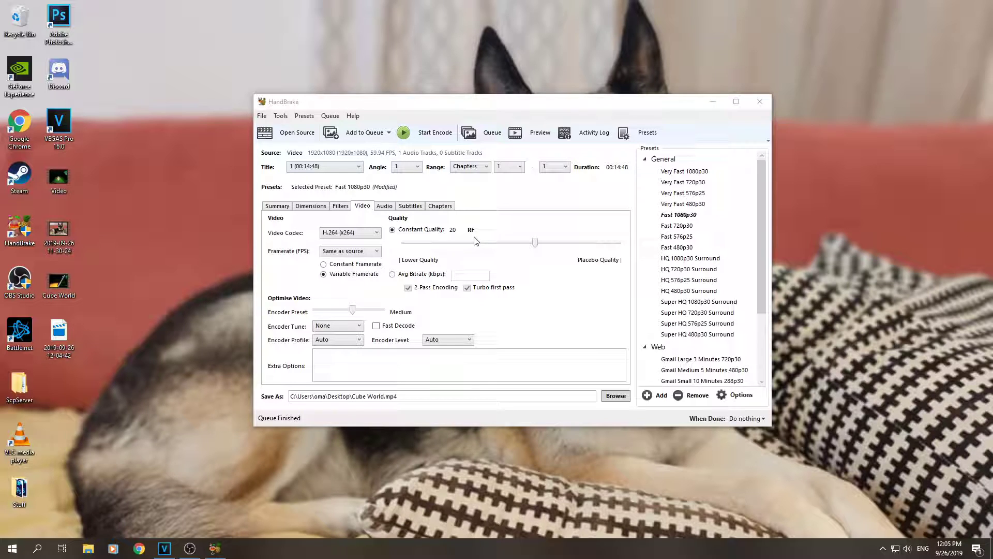
right_click(175, 261)
click(216, 292)
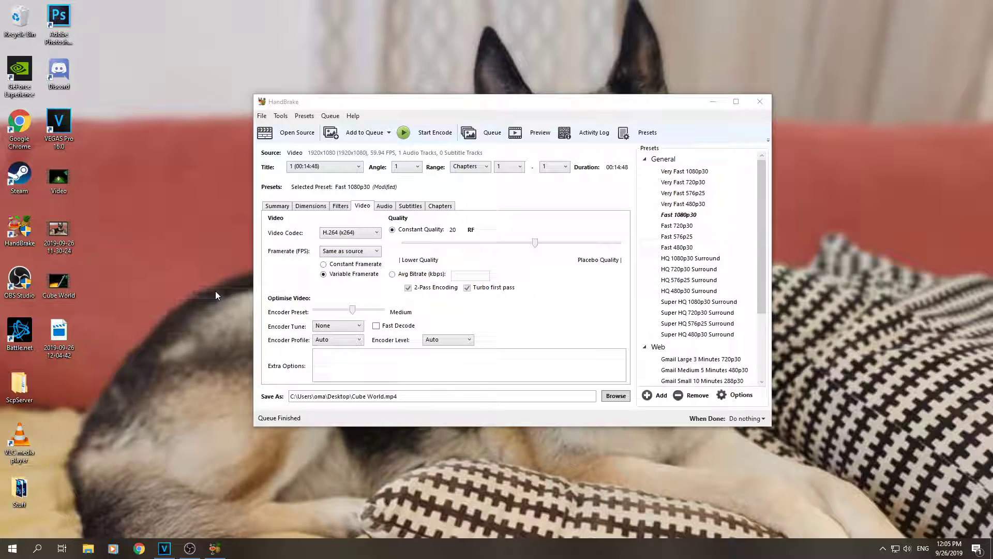